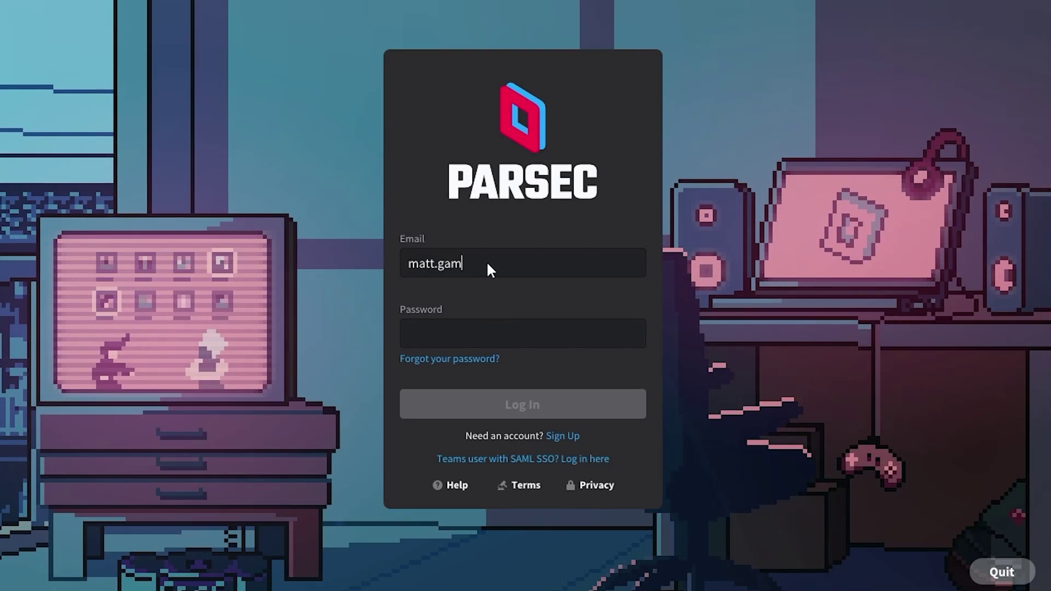
# Log in to Parsec with the account e-mail address and the pasted account password
pyautogui.press('Tab')
pyautogui.hotkey('ctrl', 'v')
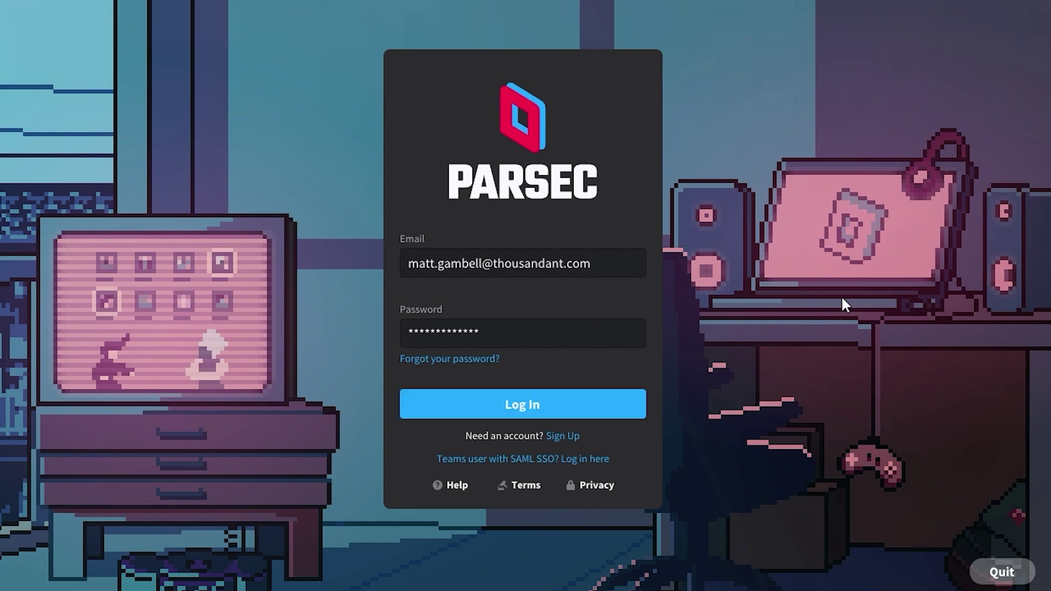
pyautogui.click(539, 404)
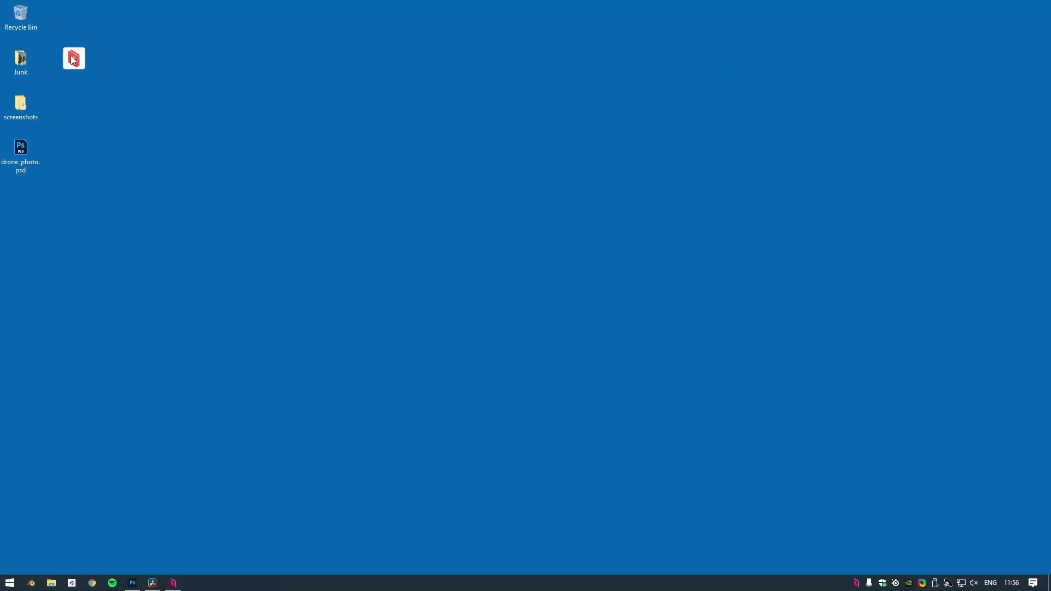
# Open Parsec's settings page and bring up config.txt for direct editing
pyautogui.click(74, 58)
pyautogui.moveTo(196, 242)
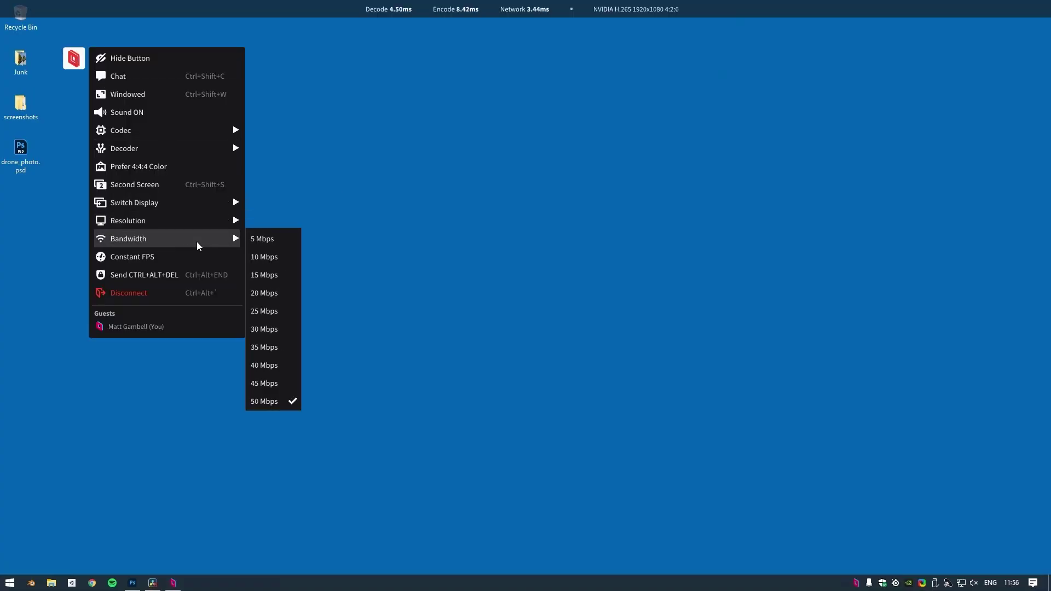
pyautogui.click(488, 186)
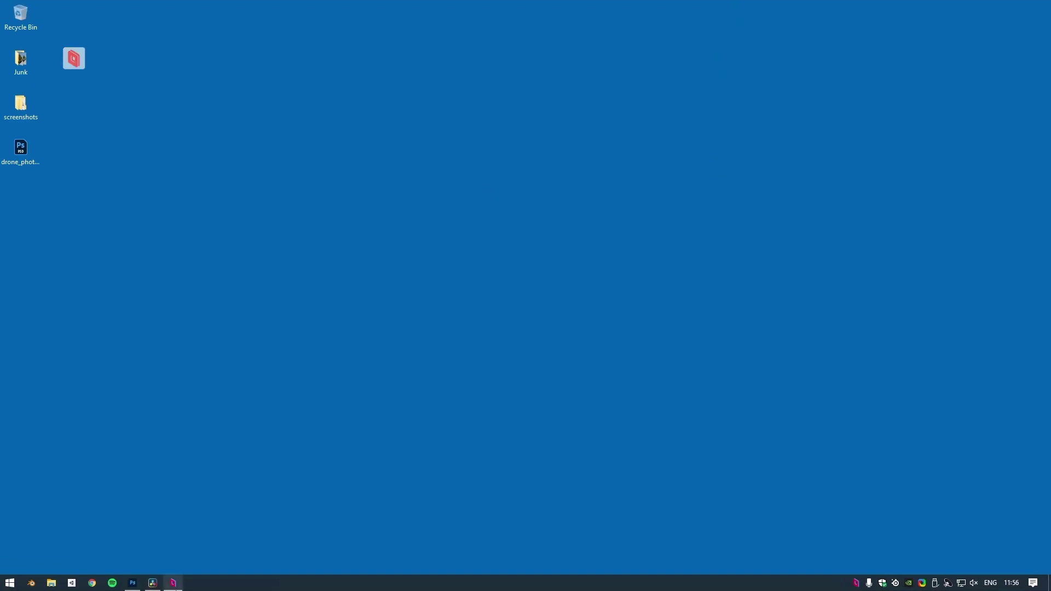
pyautogui.scroll(-5, 637, 159)
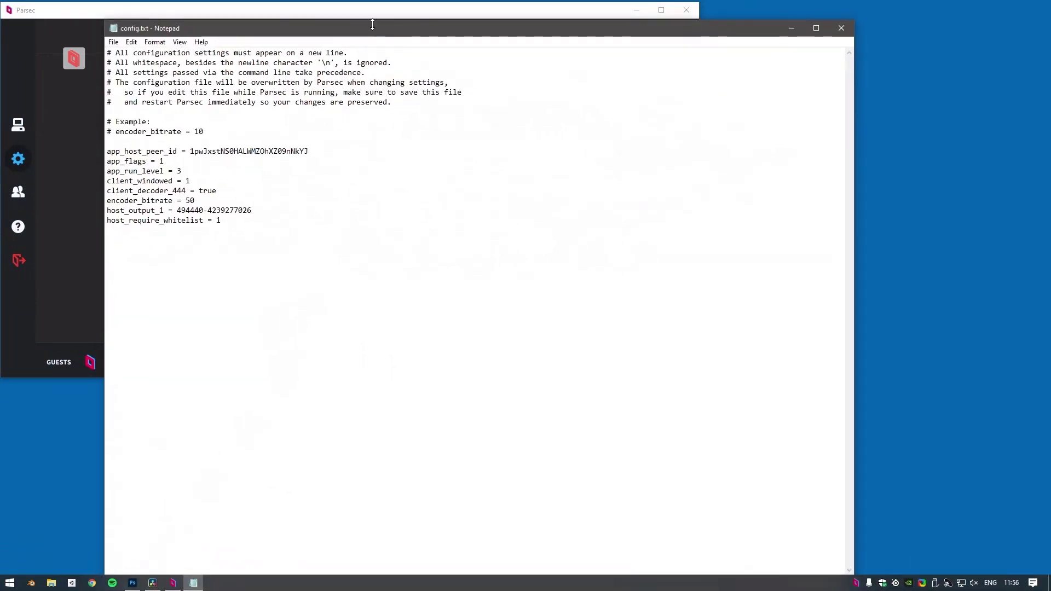
pyautogui.moveTo(706, 8); pyautogui.dragTo(742, 114)
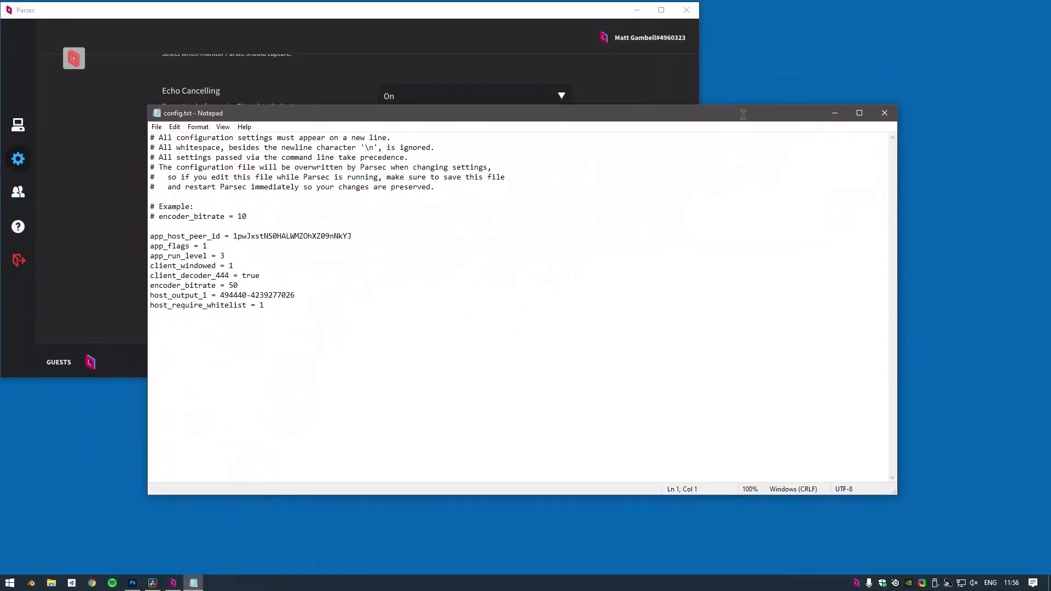
# Change encoder_bitrate from 50 to 500 in config.txt, save, and close it
pyautogui.click(245, 285)
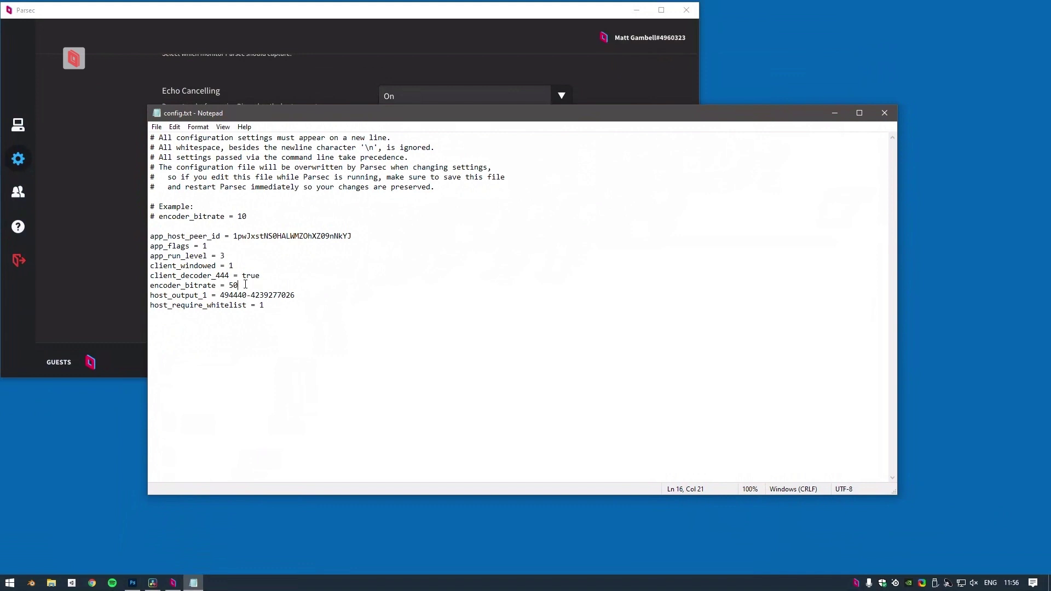
pyautogui.write('0')
pyautogui.hotkey('ctrl', 's')
pyautogui.click(884, 112)
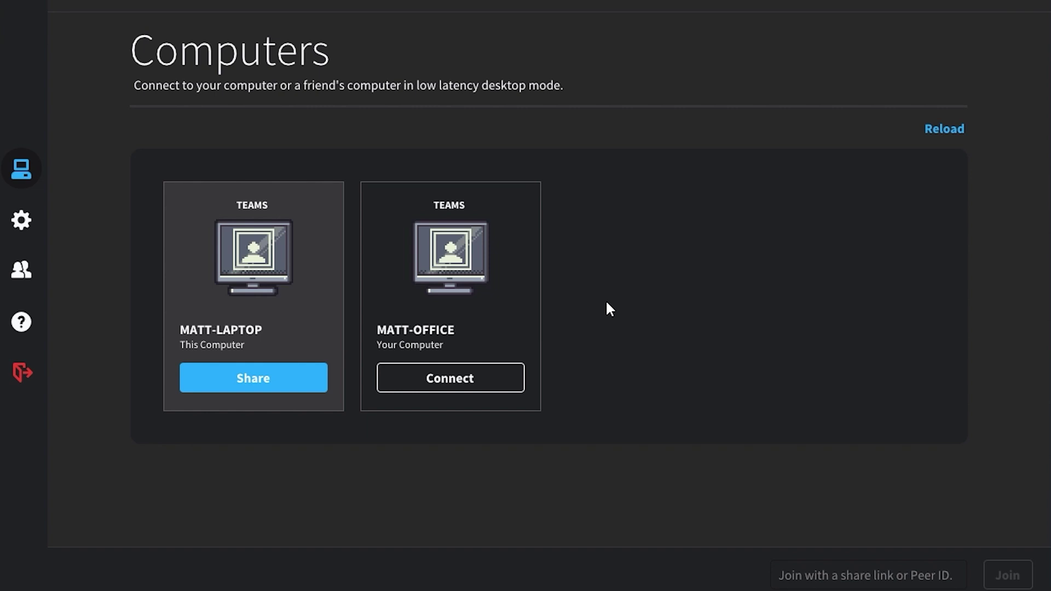
# Connect to the office computer, unlock it with the Windows PIN, and open the session options menu
pyautogui.click(467, 378)
pyautogui.click(804, 251)
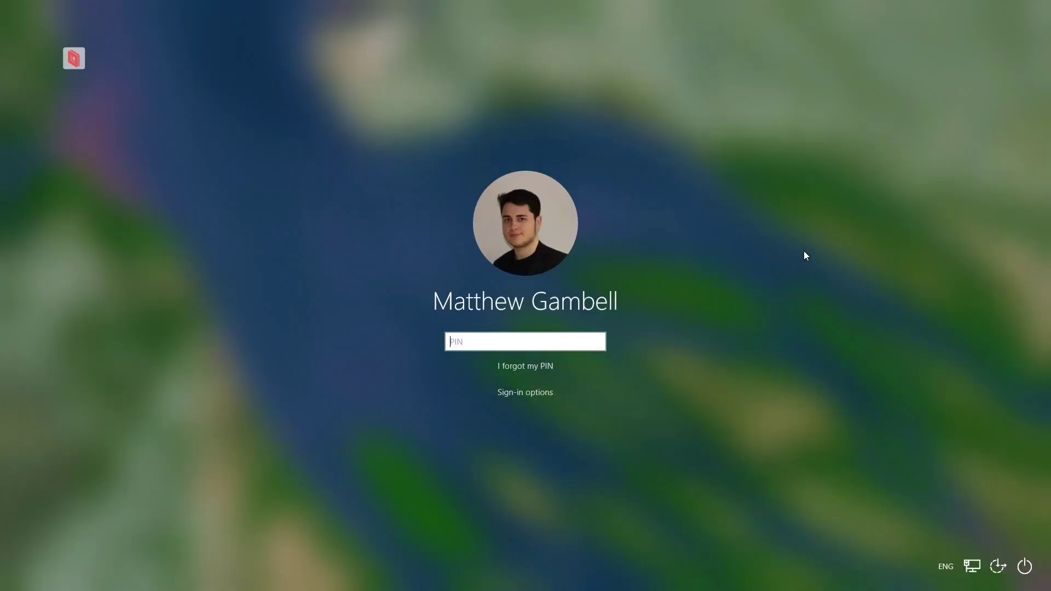
pyautogui.write('•••••')
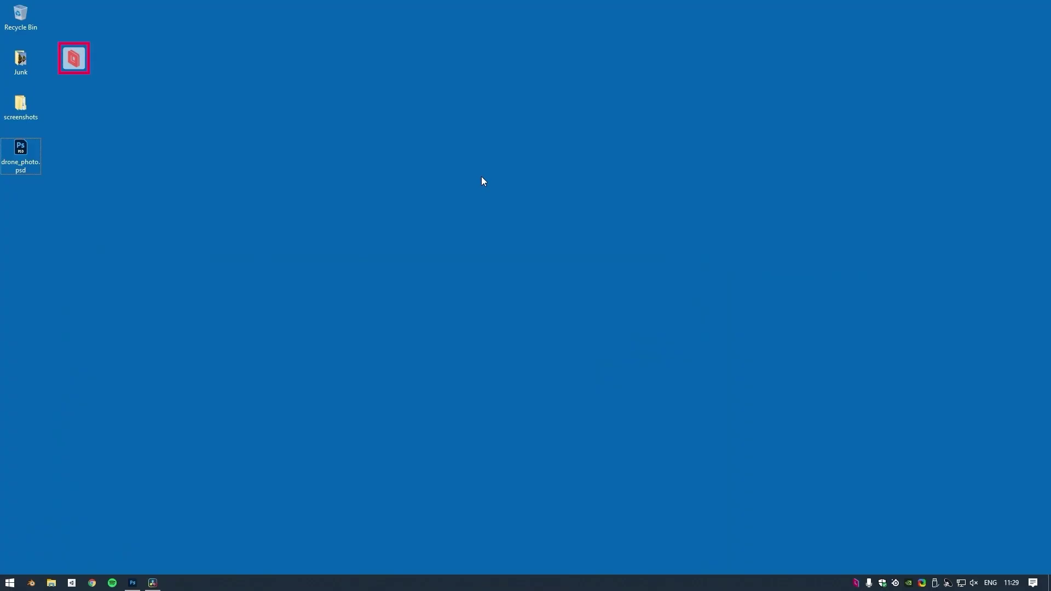
pyautogui.click(71, 59)
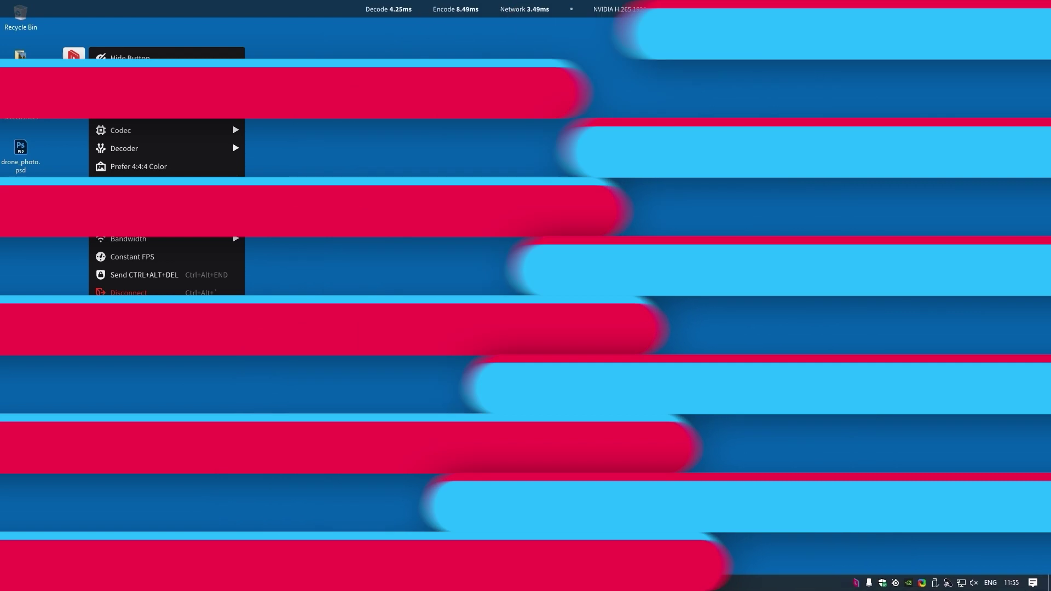
# Set the session bandwidth to 50 Mbps from the overlay's Bandwidth submenu and scroll down
pyautogui.moveTo(213, 261)
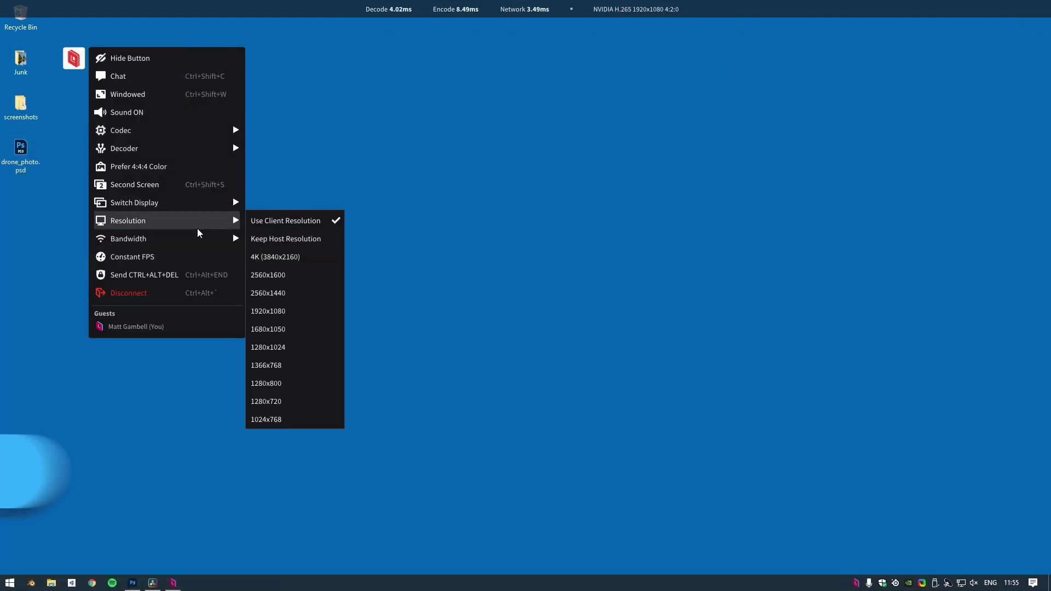
pyautogui.moveTo(197, 236)
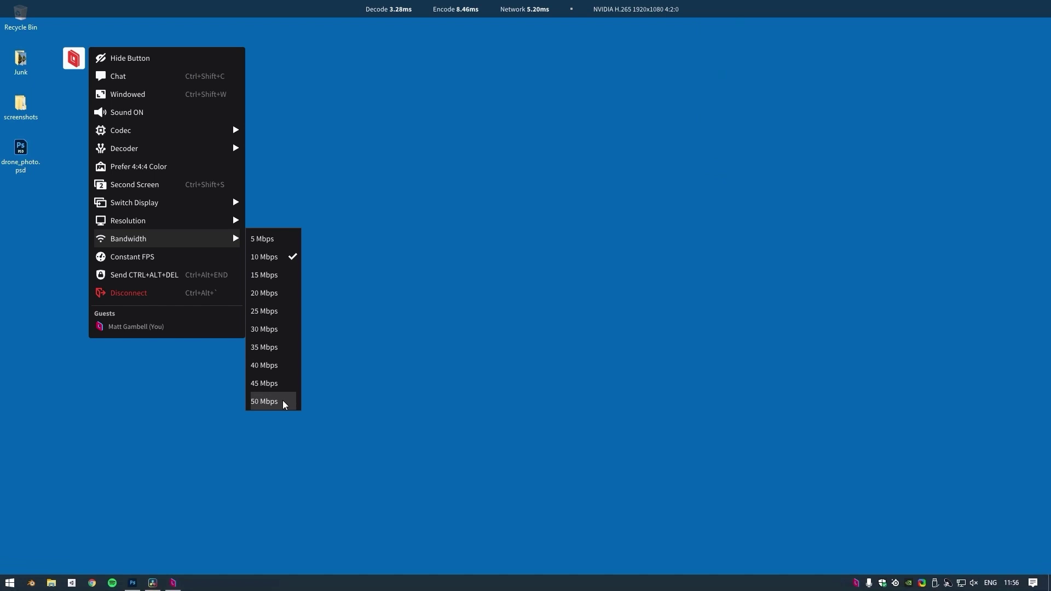
pyautogui.click(283, 402)
pyautogui.scroll(-6, 636, 156)
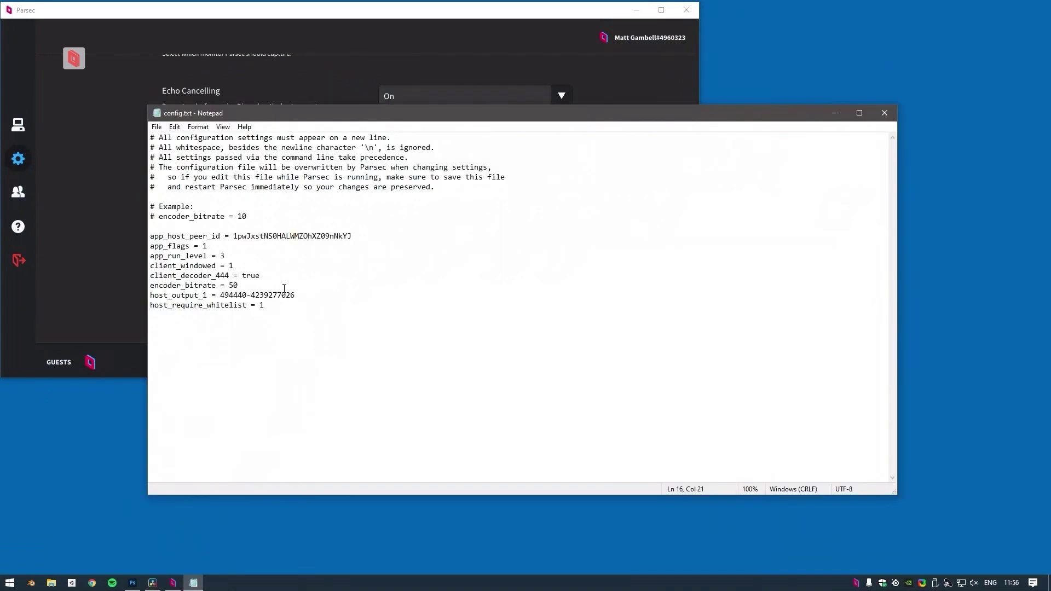
# Append 0 so encoder_bitrate reads 500 in config.txt, then close Notepad
pyautogui.write('0')
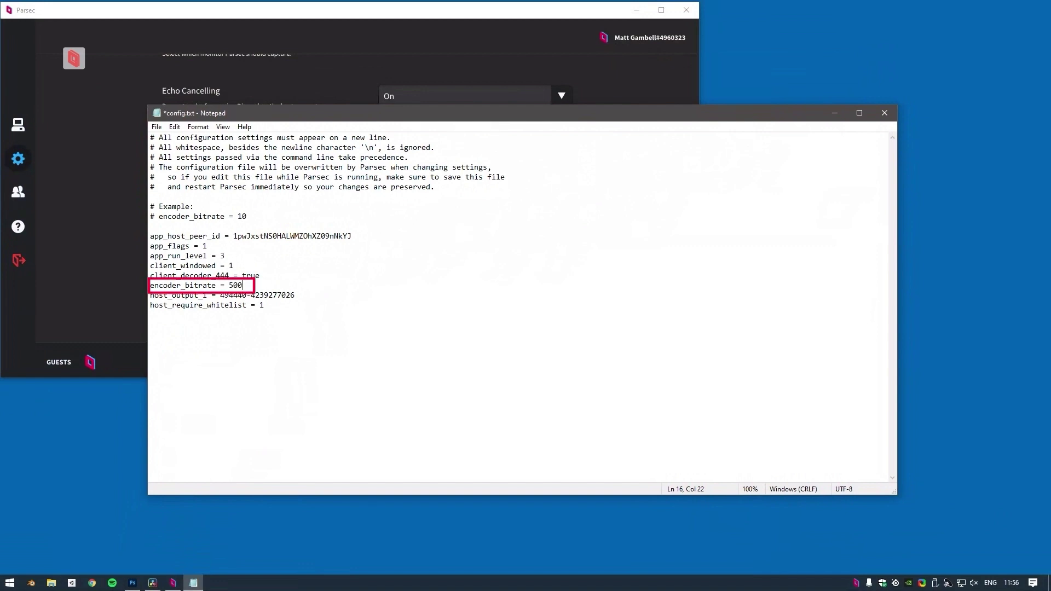
pyautogui.click(884, 113)
pyautogui.scroll(-1, 635, 156)
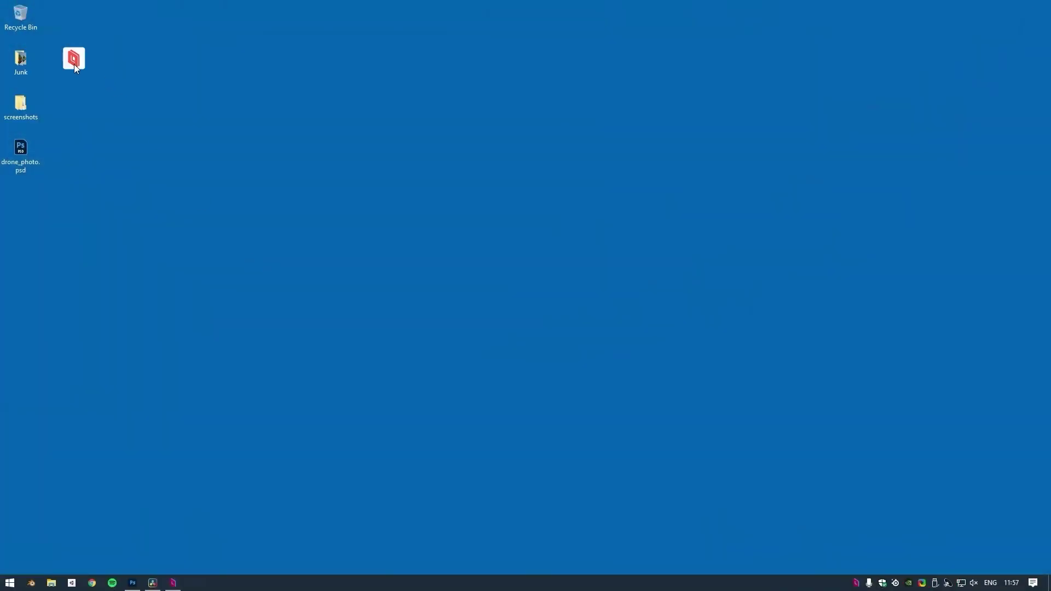
# Switch to UISystem.cs in Visual Studio Code and scroll through its seed-counting methods
pyautogui.click(74, 64)
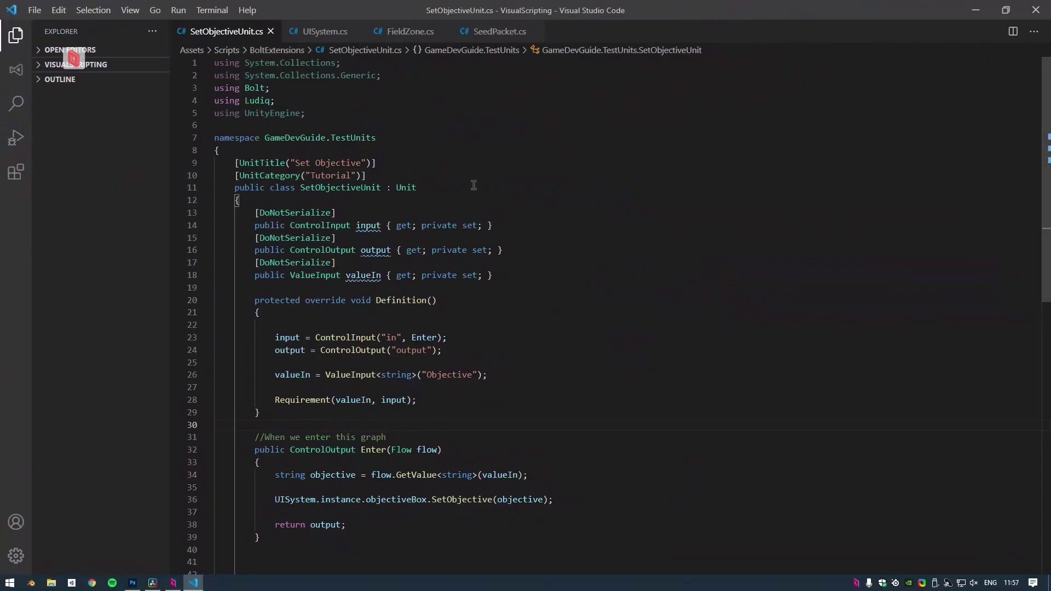
pyautogui.scroll(-2, 531, 174)
pyautogui.click(324, 32)
pyautogui.scroll(-2, 429, 162)
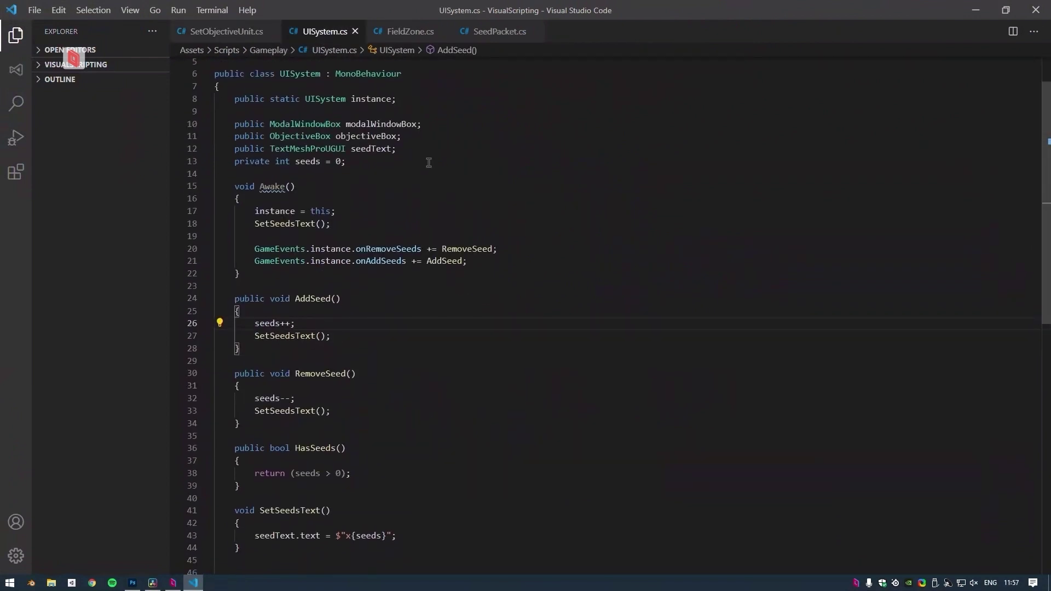
pyautogui.scroll(-2, 429, 162)
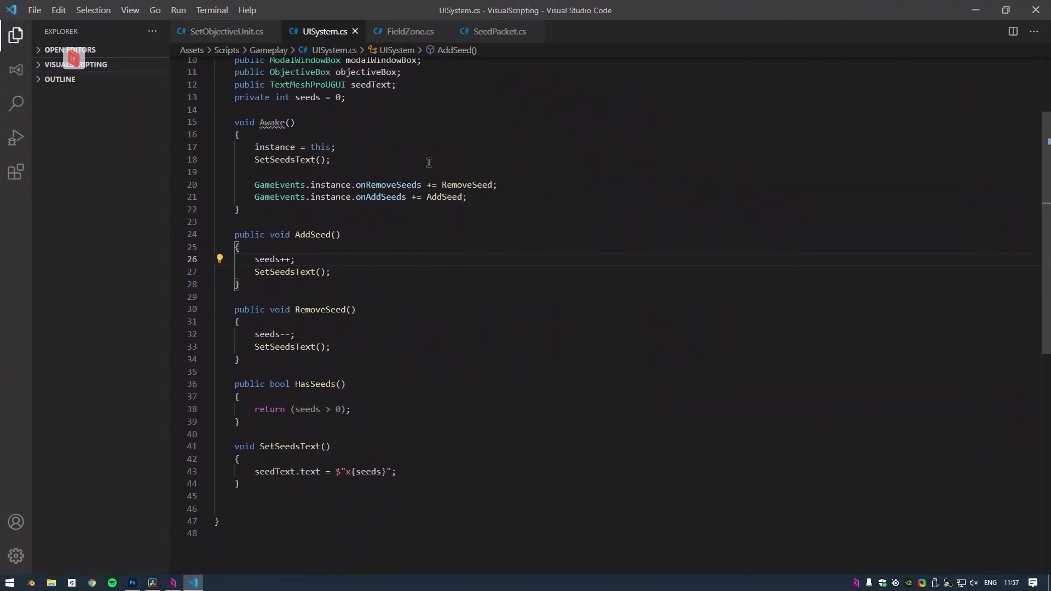
pyautogui.scroll(3, 428, 163)
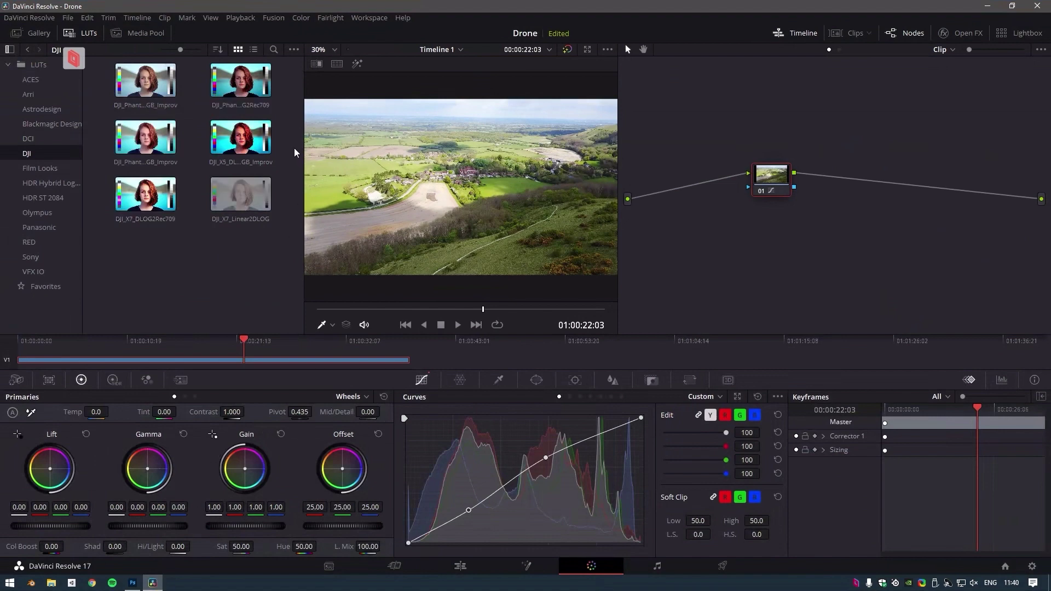
# Preview the DJI_X7_Linear2DLOG LUT on the drone clip, then show the DCI LUT category
pyautogui.moveTo(241, 194); pyautogui.dragTo(825, 204)
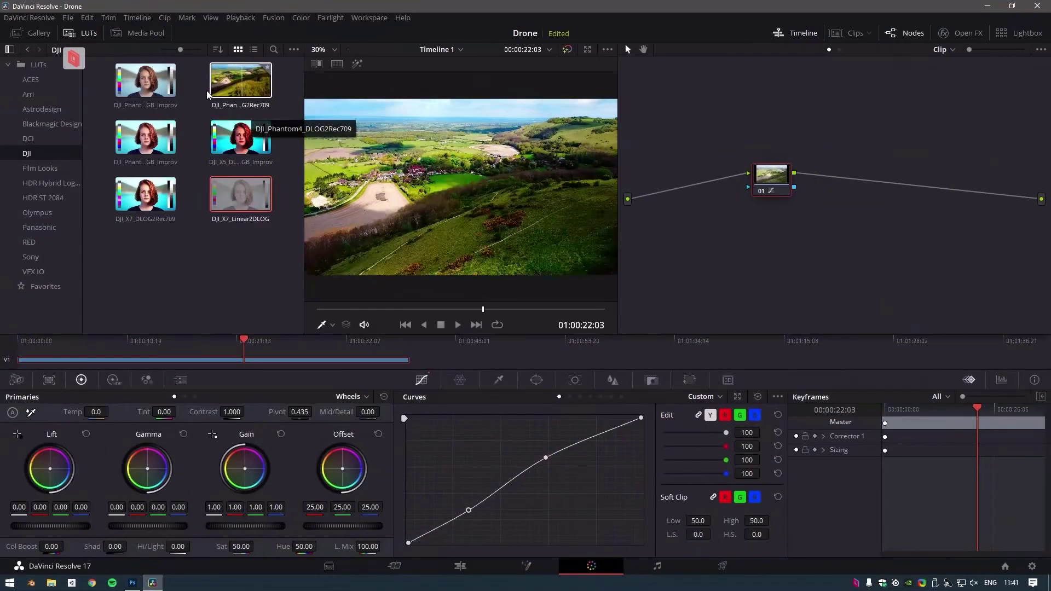
pyautogui.click(52, 139)
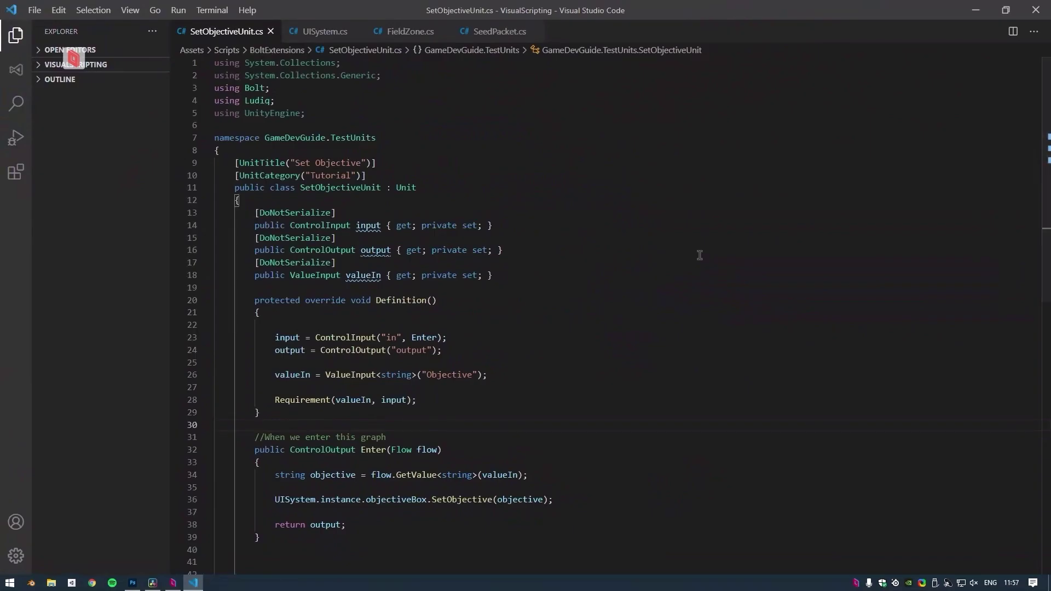
# Browse UISystem.cs, then toggle Constant FPS off in the Parsec overlay menu
pyautogui.scroll(-2, 530, 174)
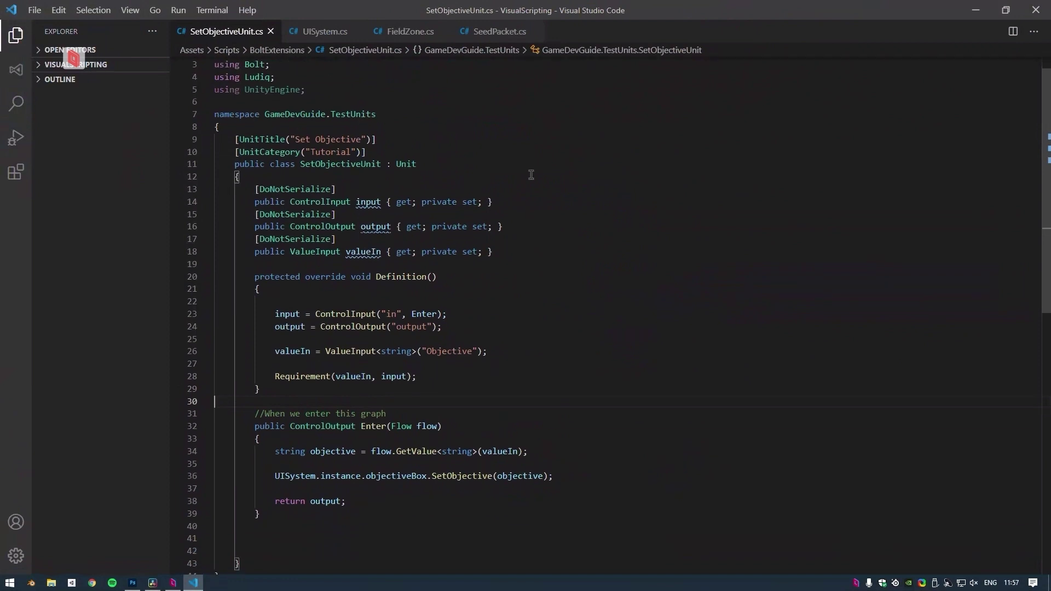
pyautogui.click(323, 33)
pyautogui.scroll(-3, 428, 162)
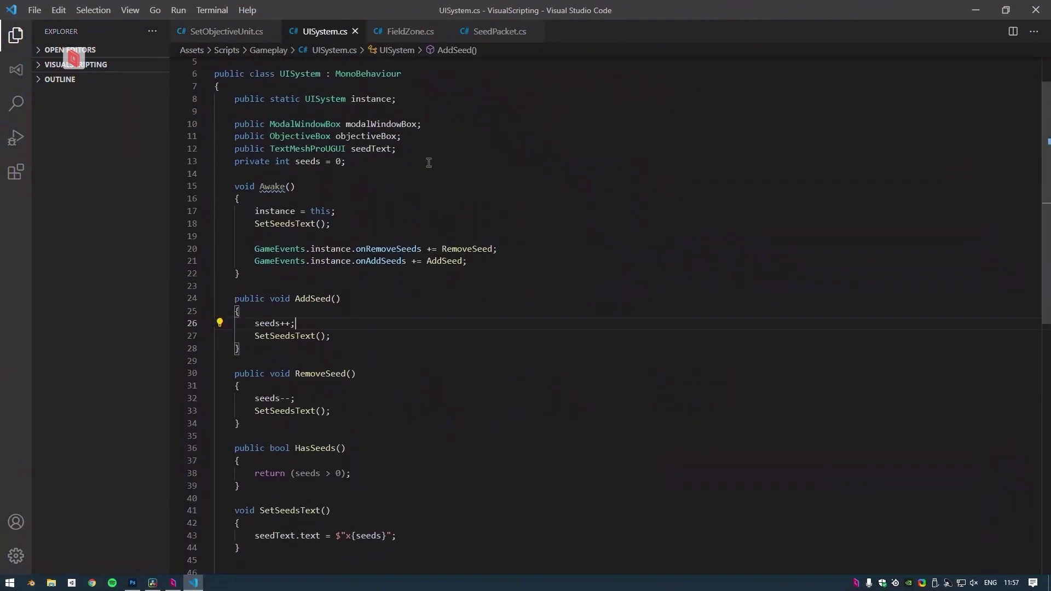
pyautogui.scroll(-2, 428, 162)
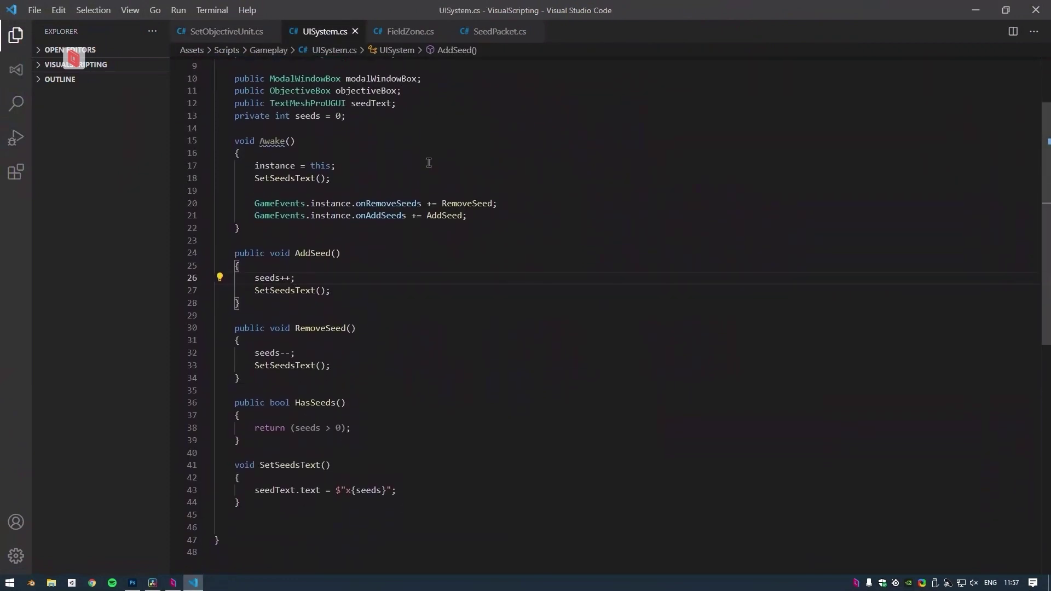
pyautogui.scroll(3, 429, 162)
pyautogui.click(73, 58)
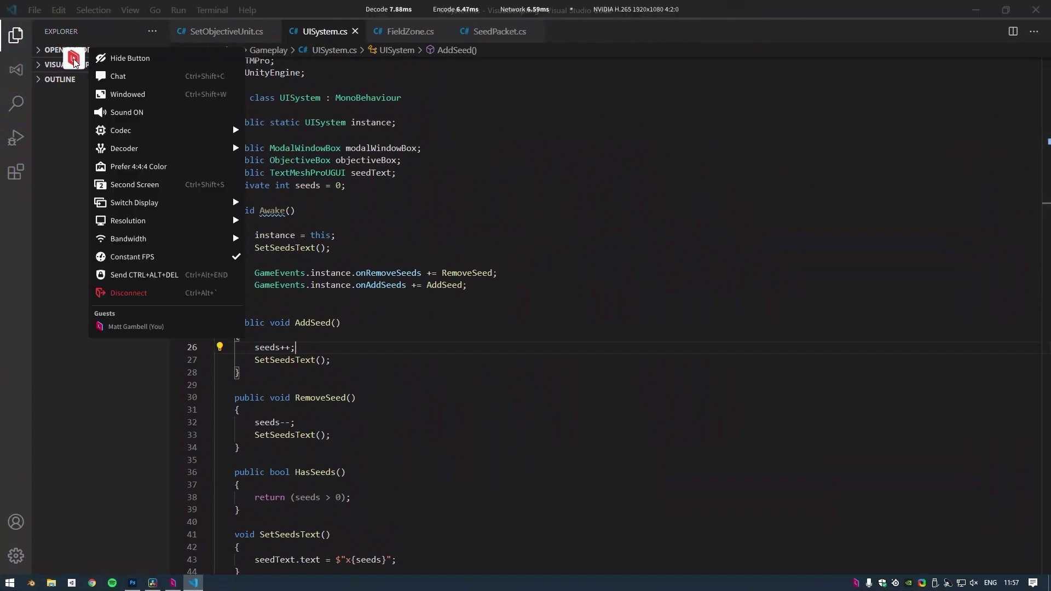
pyautogui.click(202, 256)
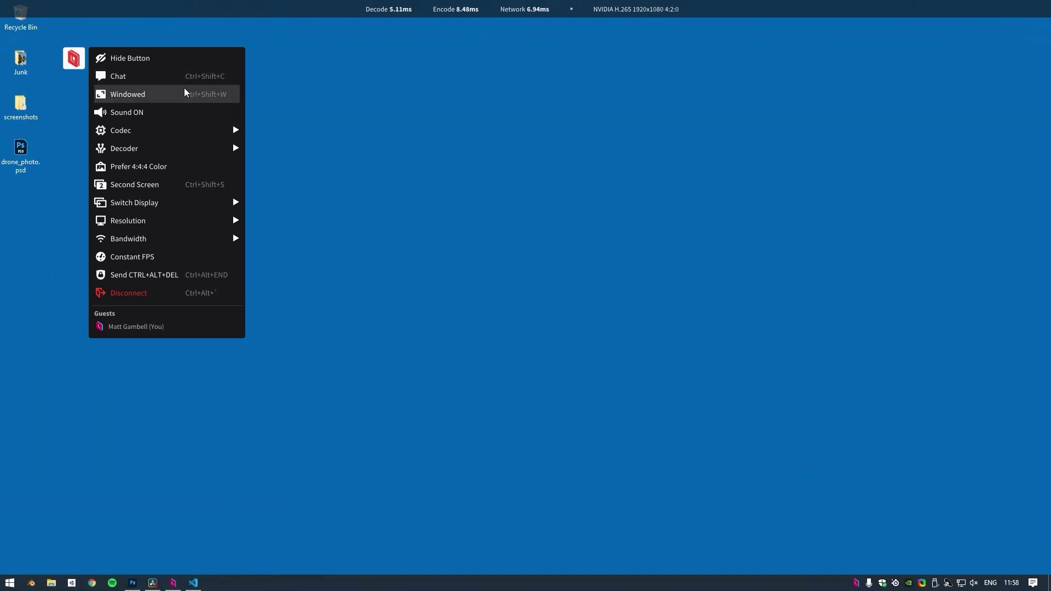
pyautogui.moveTo(217, 151)
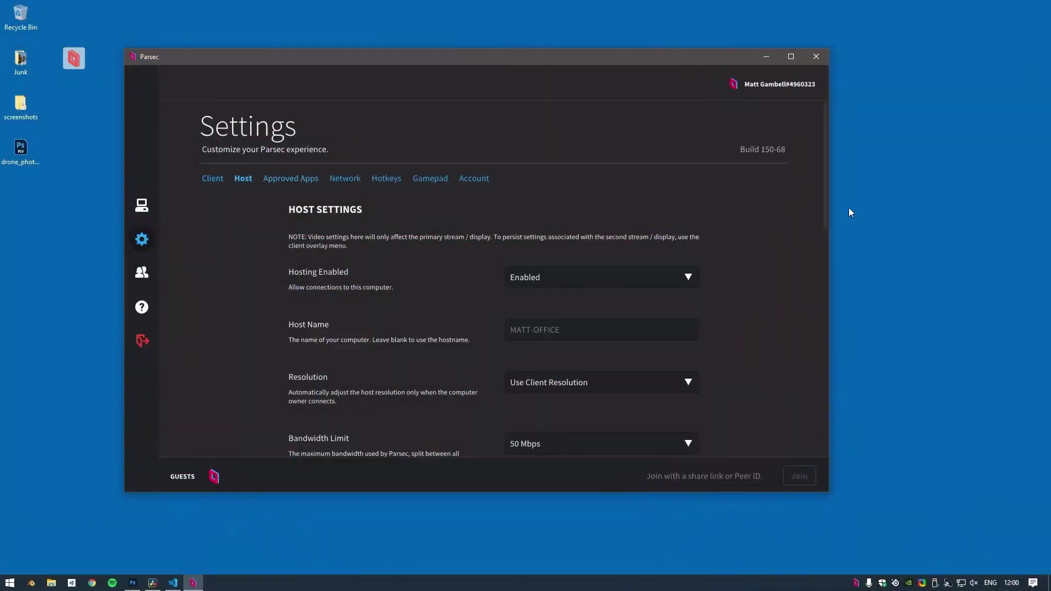
# Disable Machine Level User, restart Parsec from its tray icon, and reopen its window
pyautogui.scroll(-10, 812, 203)
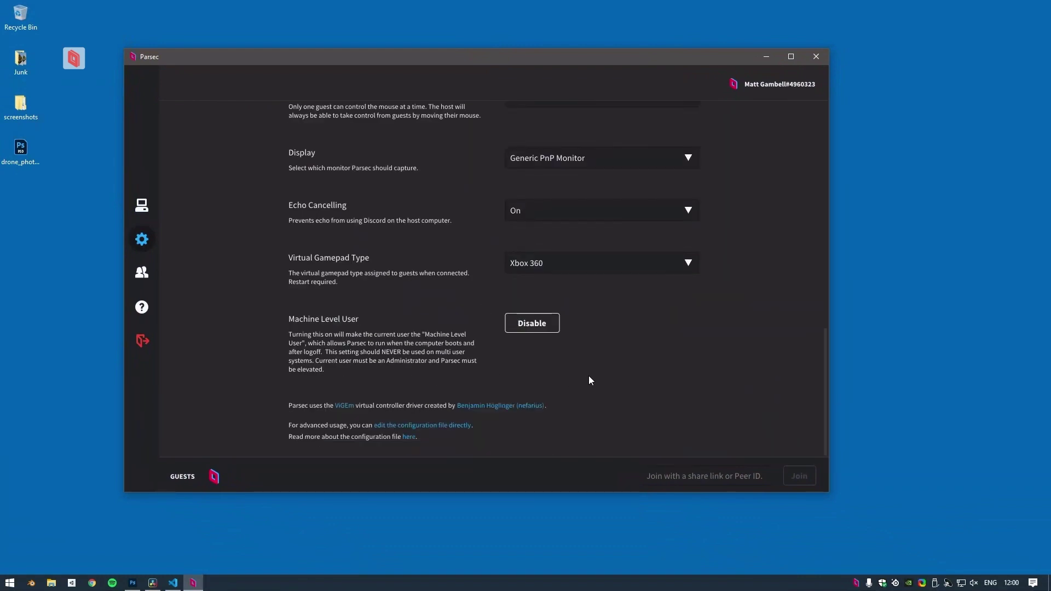
pyautogui.click(543, 328)
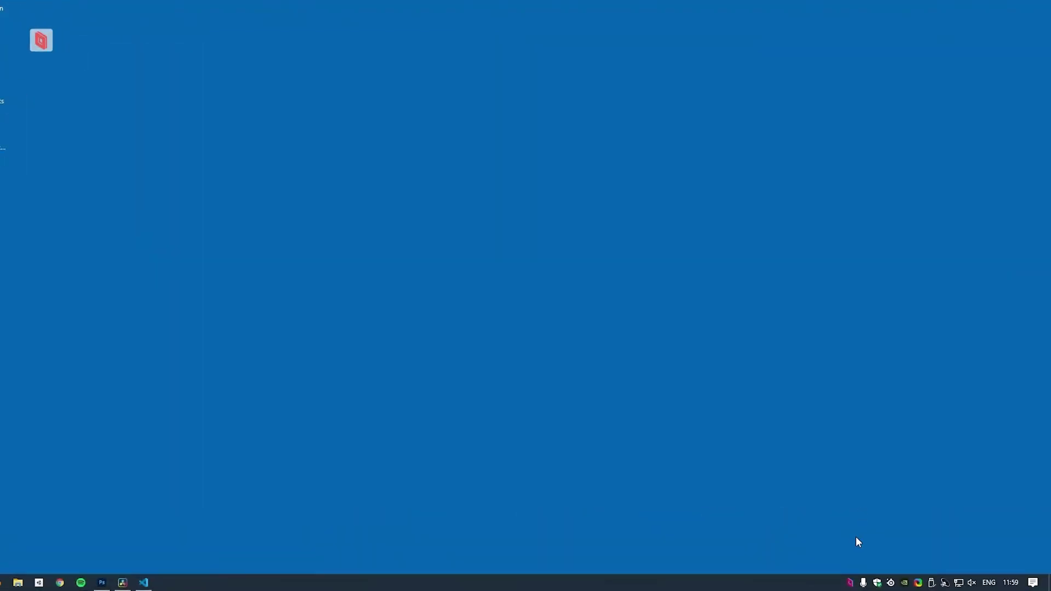
pyautogui.rightClick(849, 583)
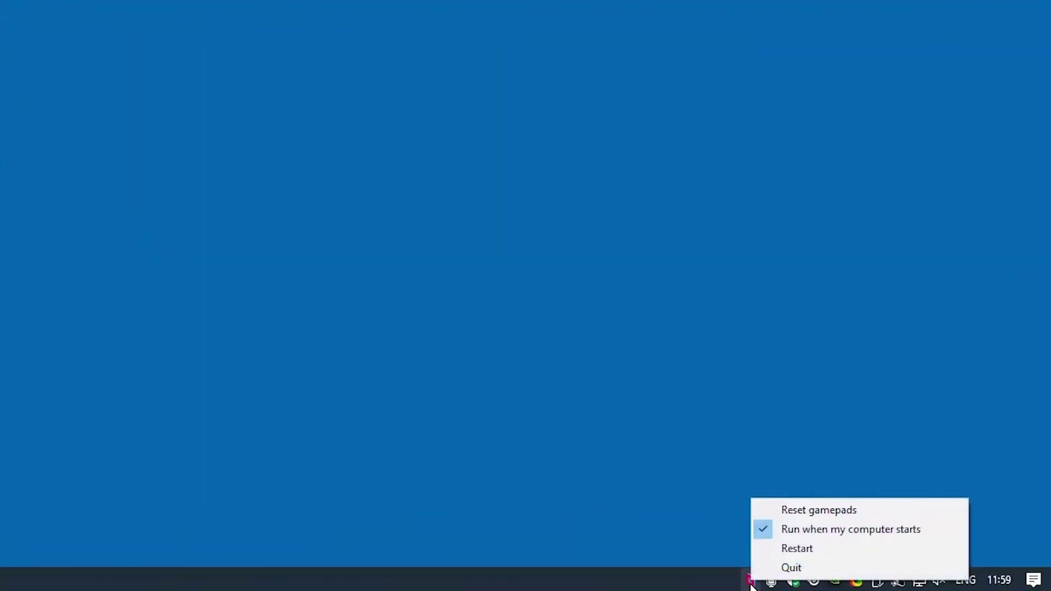
pyautogui.click(798, 549)
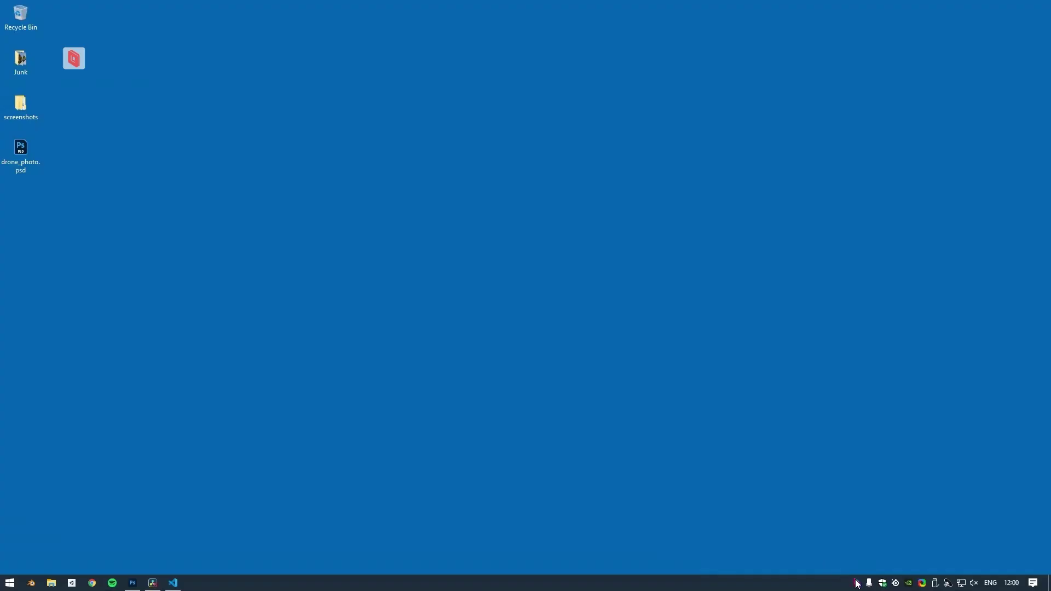
pyautogui.click(855, 582)
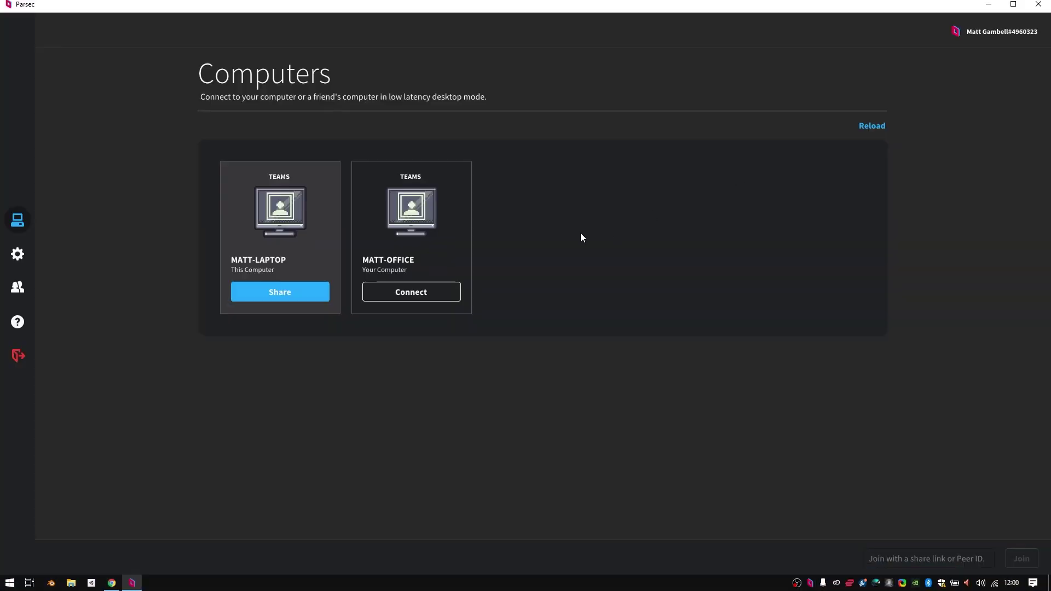
# Connect to the office computer and sign in to its desktop with the PIN
pyautogui.click(439, 293)
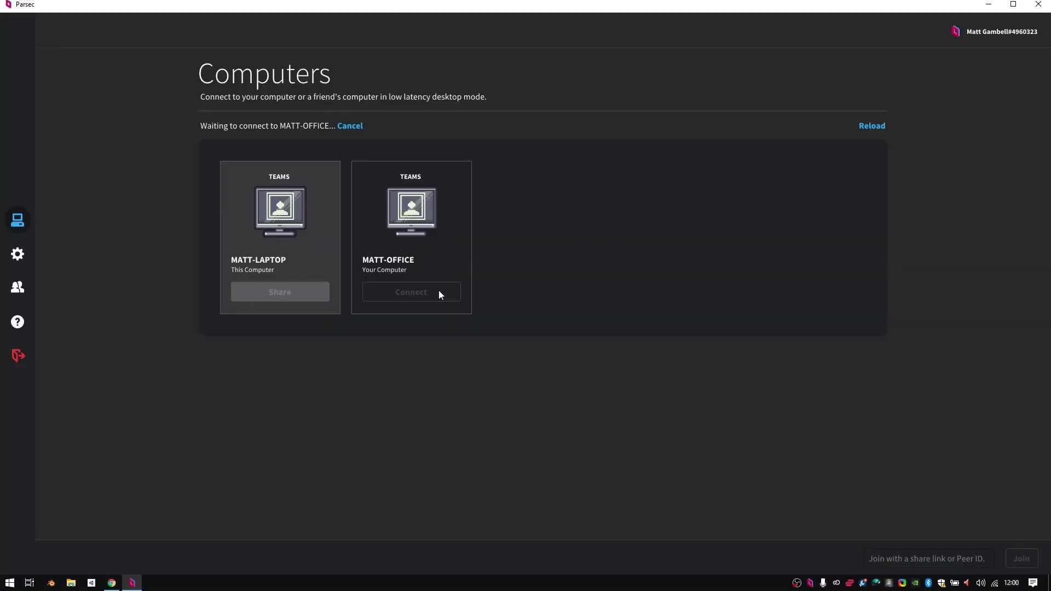
pyautogui.click(586, 293)
pyautogui.write('0000')
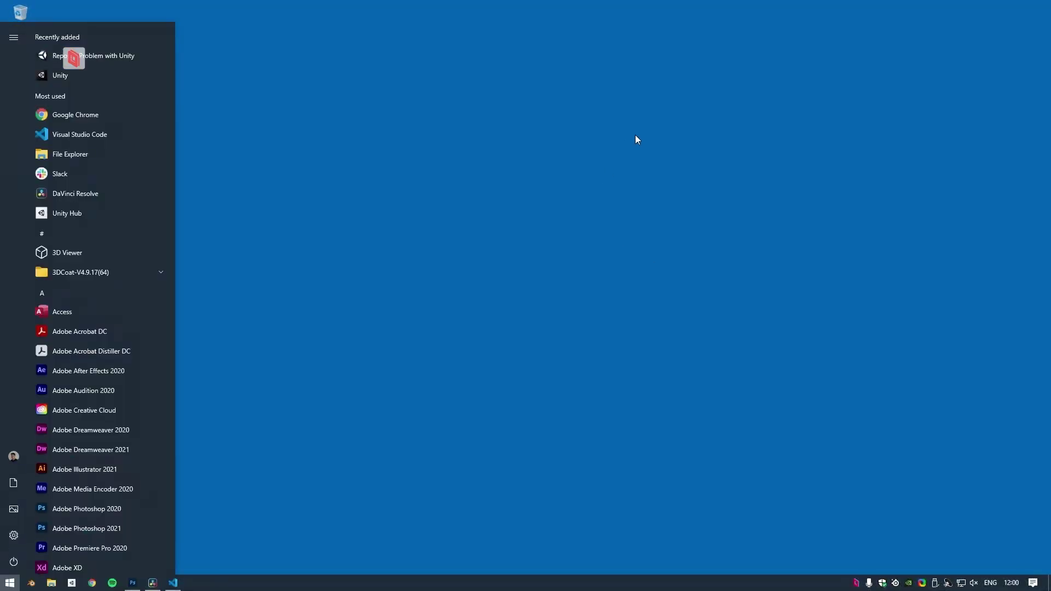
# Restart the office computer from the Start menu's power options
pyautogui.click(10, 569)
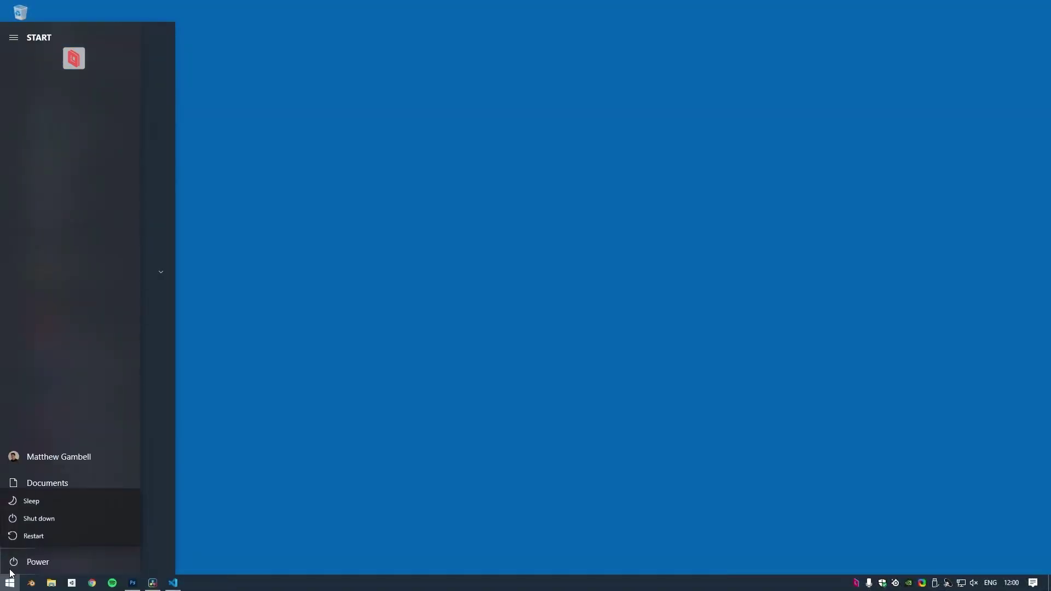
pyautogui.click(89, 531)
pyautogui.click(856, 583)
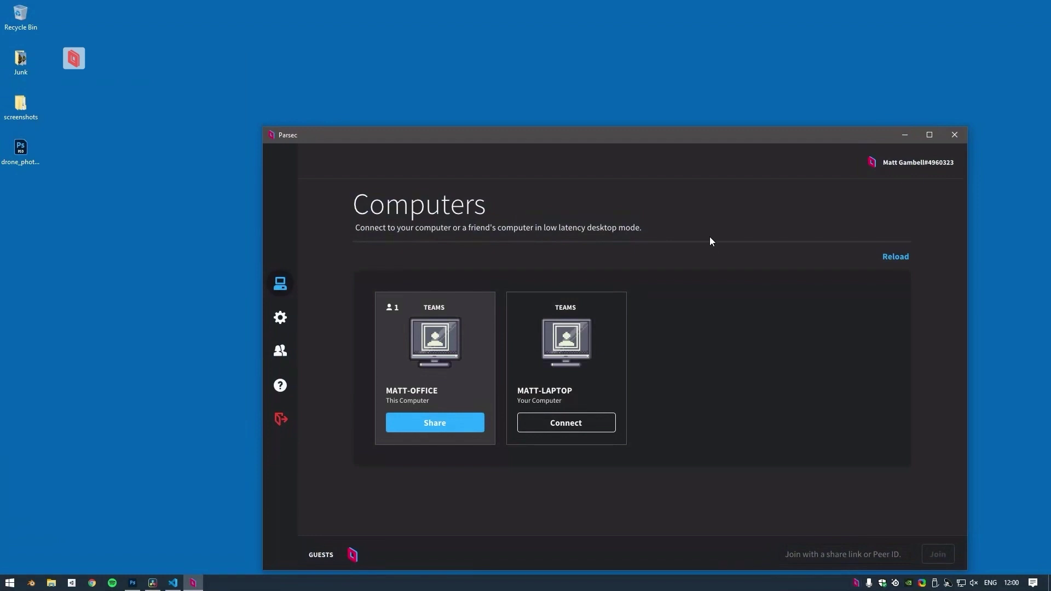
# Turn on the Machine Level User option in Parsec's Host settings
pyautogui.moveTo(628, 144); pyautogui.dragTo(490, 65)
pyautogui.click(141, 240)
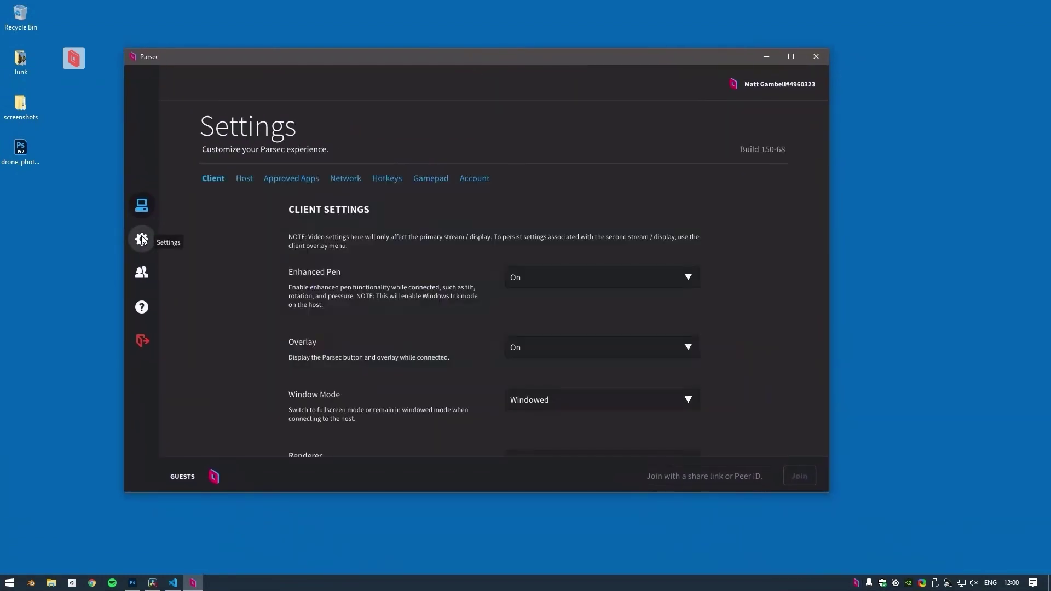
pyautogui.click(244, 178)
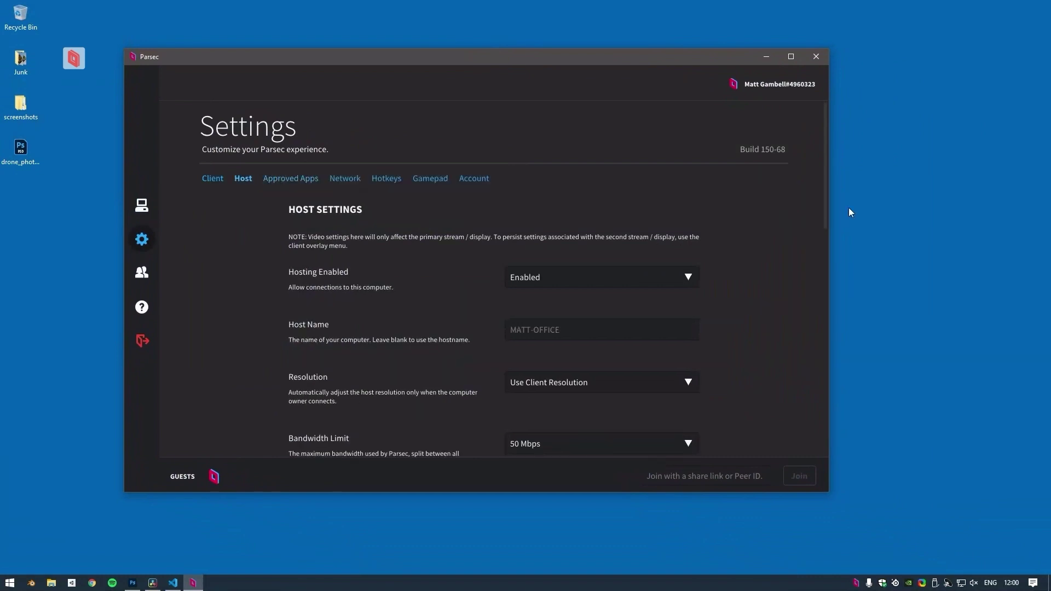
pyautogui.scroll(-6, 812, 203)
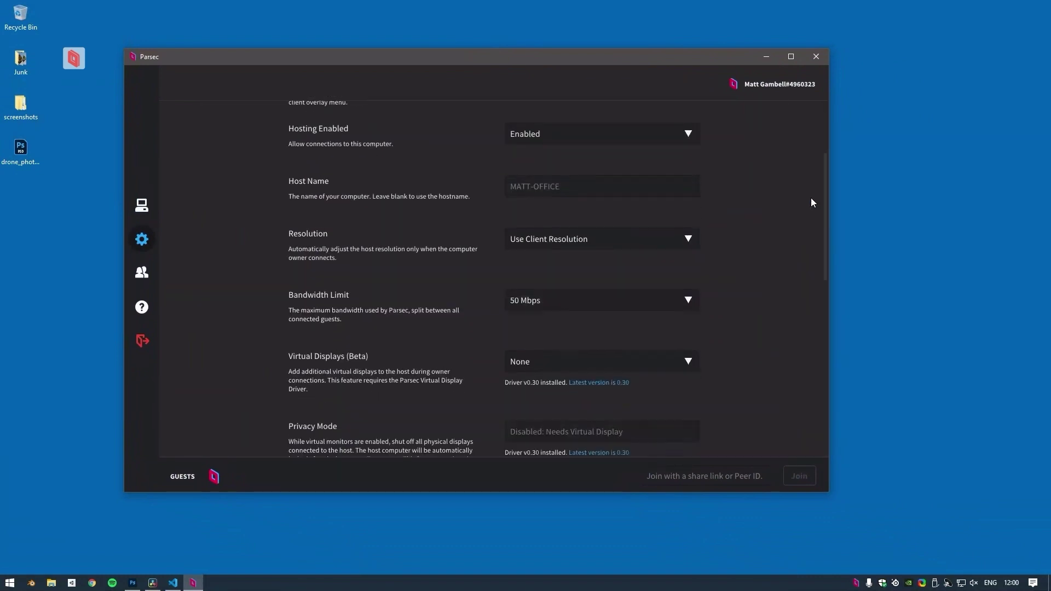
pyautogui.scroll(-5, 811, 203)
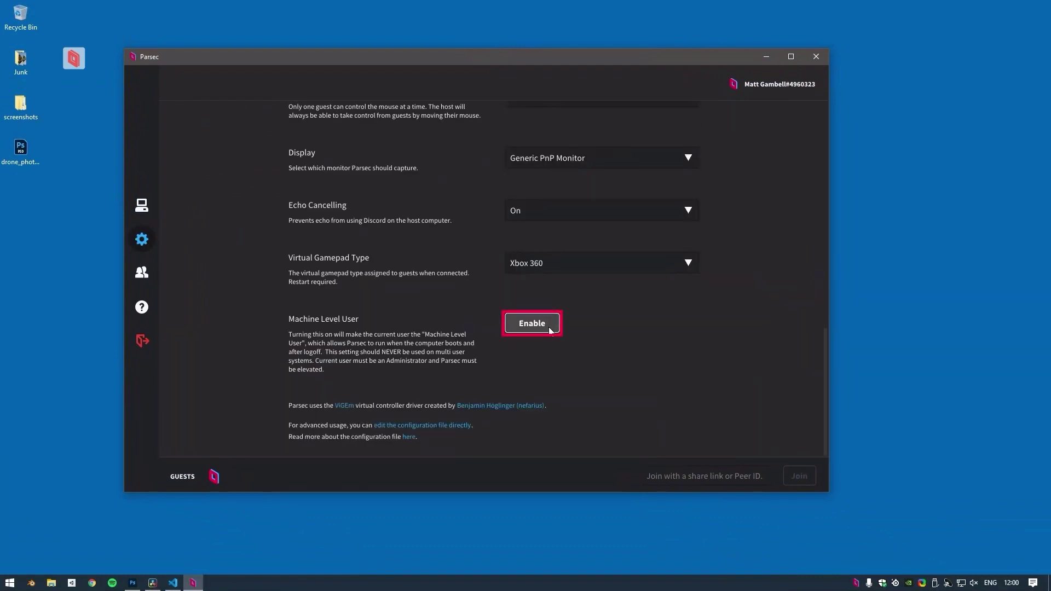
pyautogui.click(550, 331)
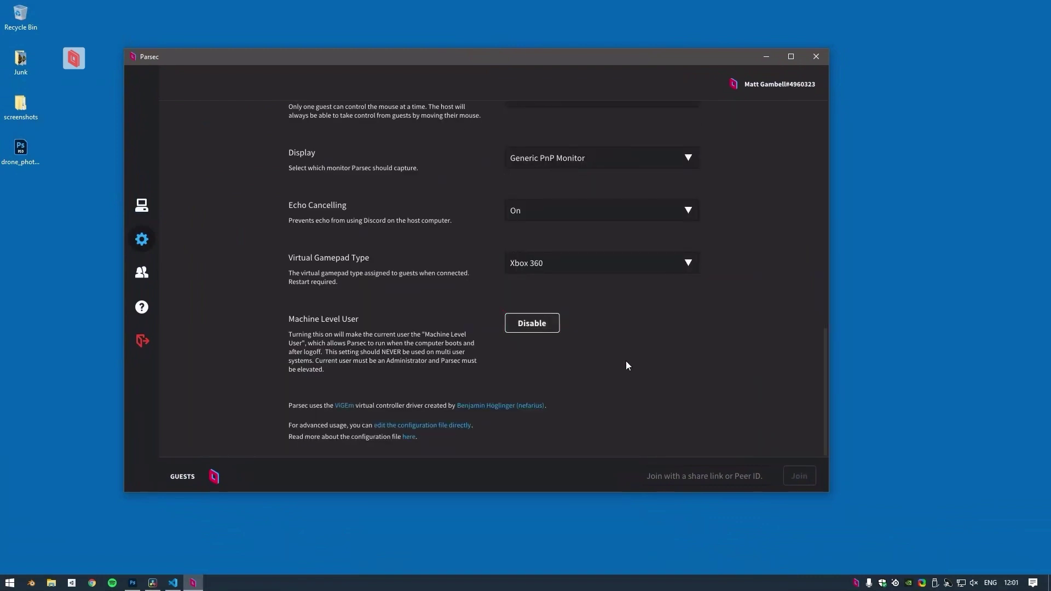
# Disconnect from the office computer through the Parsec overlay menu
pyautogui.click(75, 61)
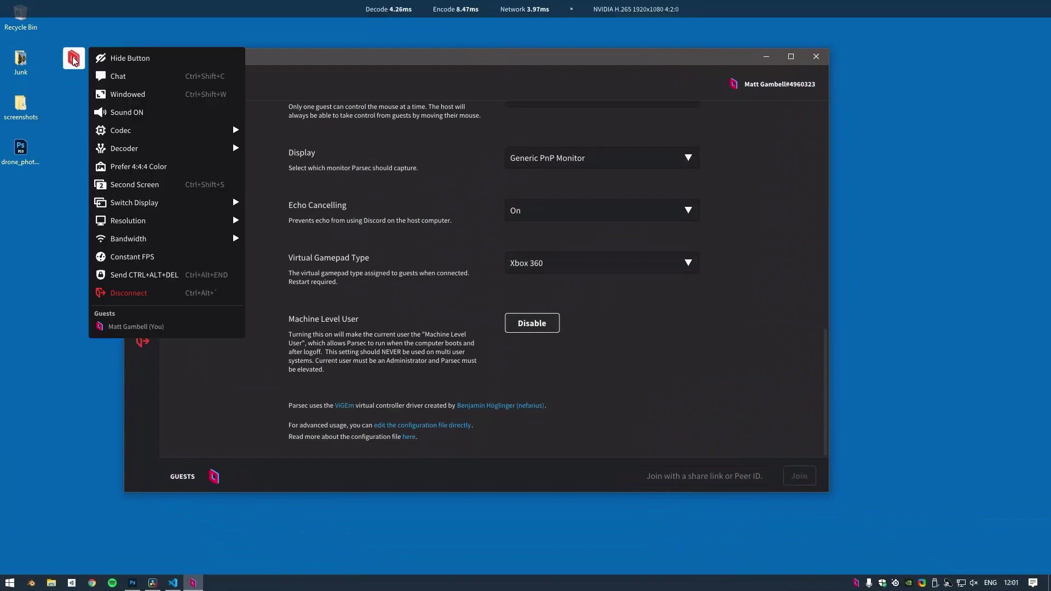
pyautogui.click(173, 292)
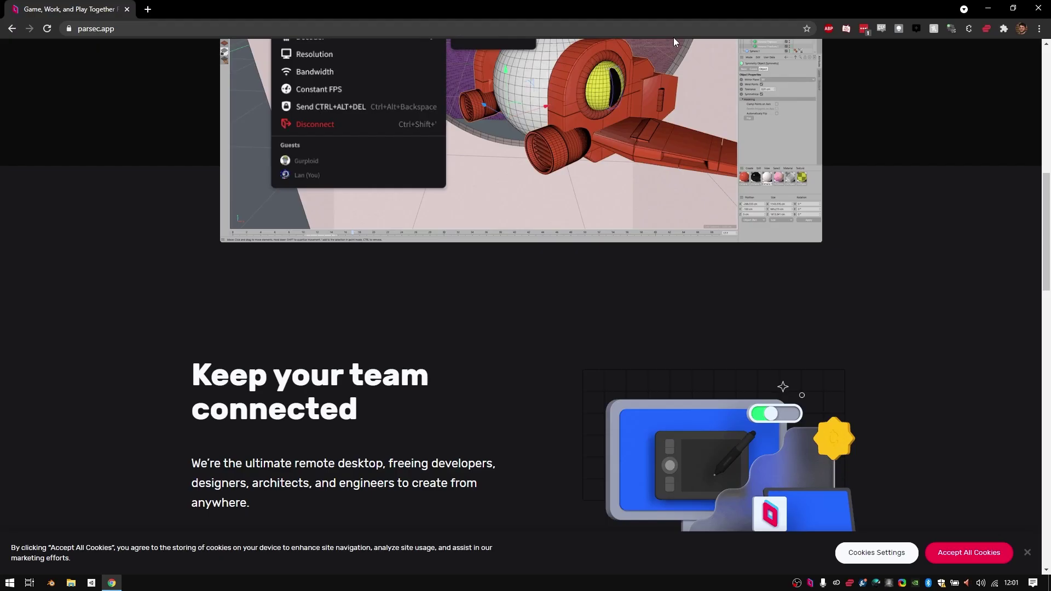
pyautogui.scroll(5, 669, 267)
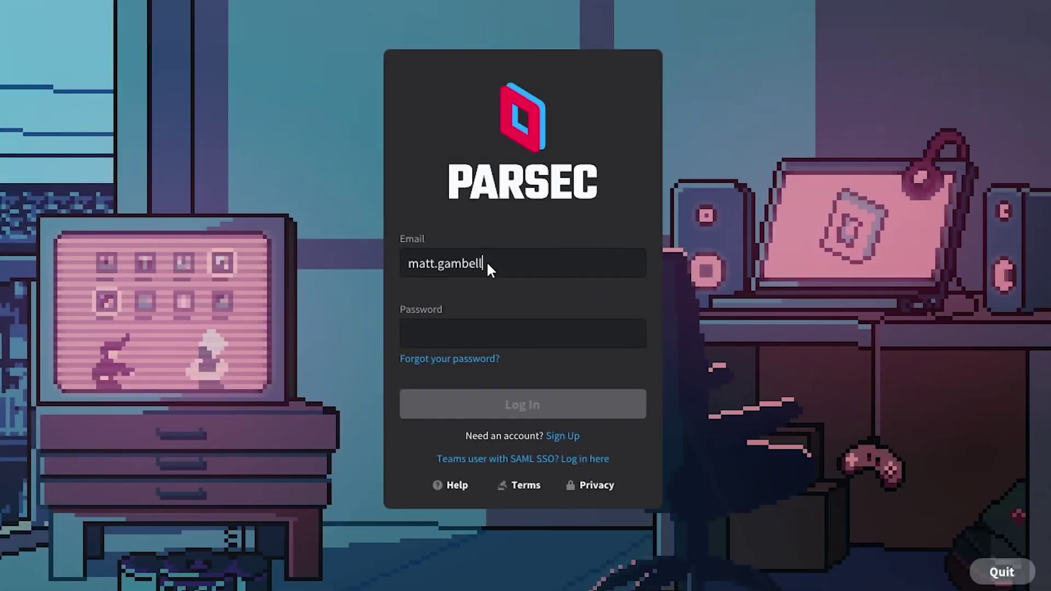
# Sign back into Parsec with the account e-mail and password
pyautogui.write('@thousandant.com')
pyautogui.press('Tab')
pyautogui.write('**************')
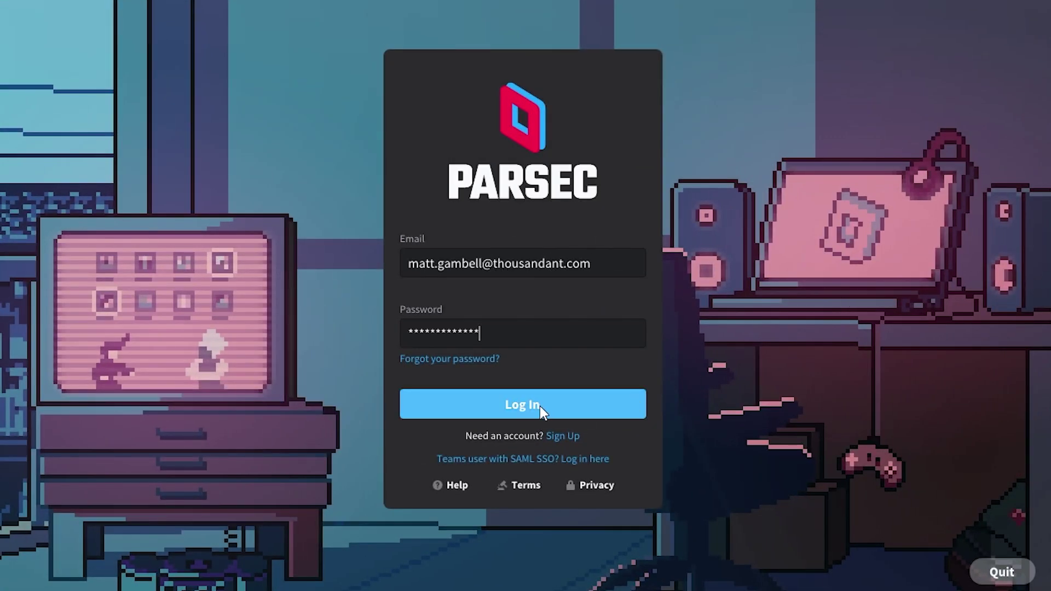
pyautogui.click(540, 406)
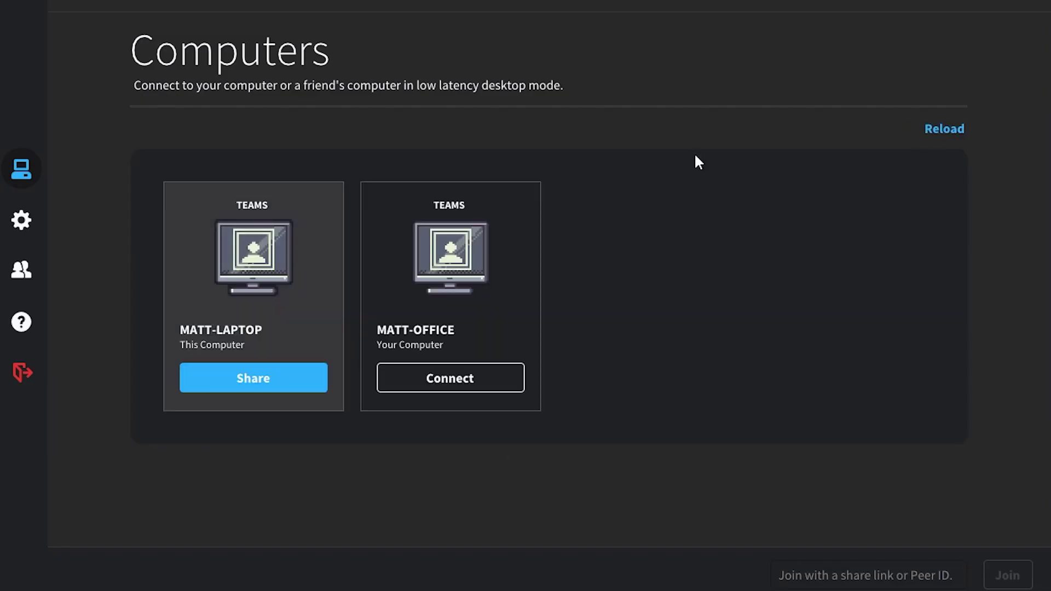